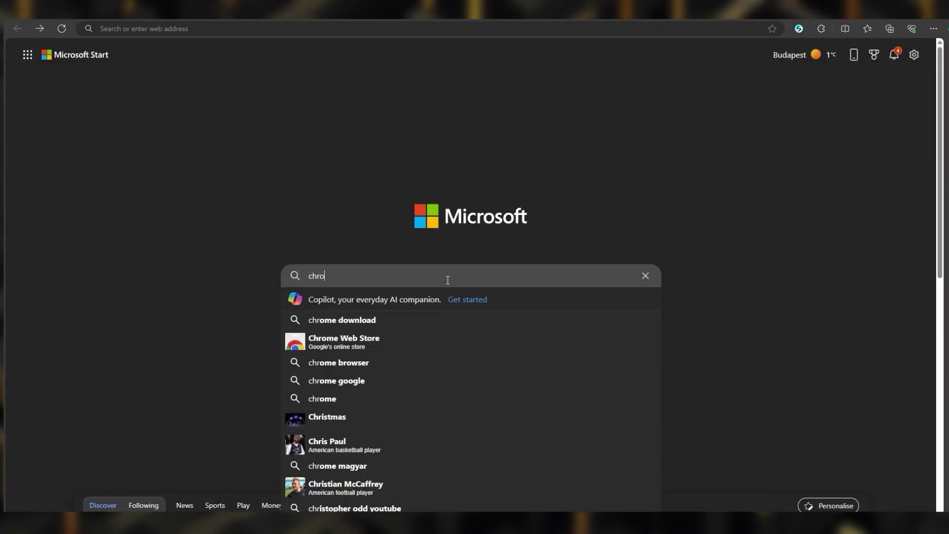
{"action": "type", "text": "me web store"}
Step: Find the BitGet Copytrader History Downloader extension through Bing and the Chrome Web Store
{"action": "key", "text": "Return"}
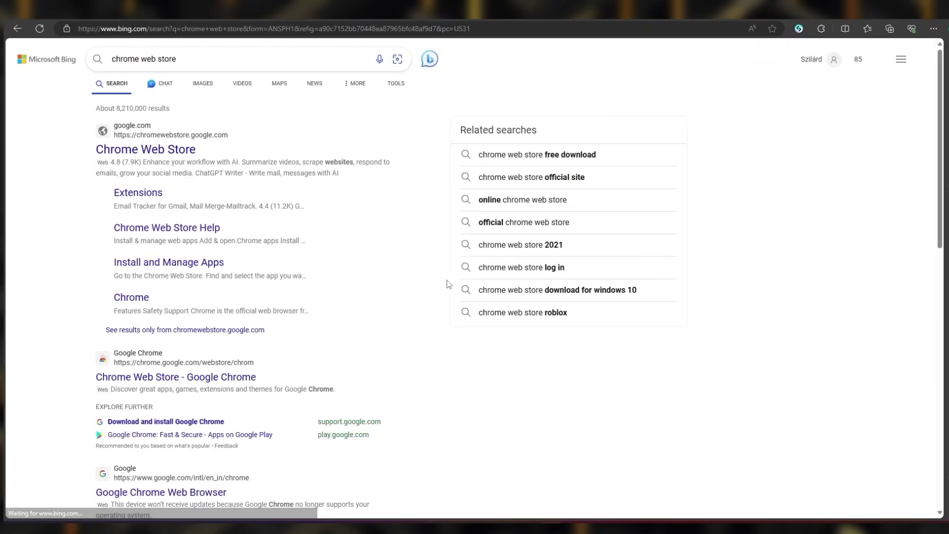
{"action": "left_click", "coordinate": [161, 151]}
{"action": "left_click", "coordinate": [732, 121]}
{"action": "type", "text": "bi"}
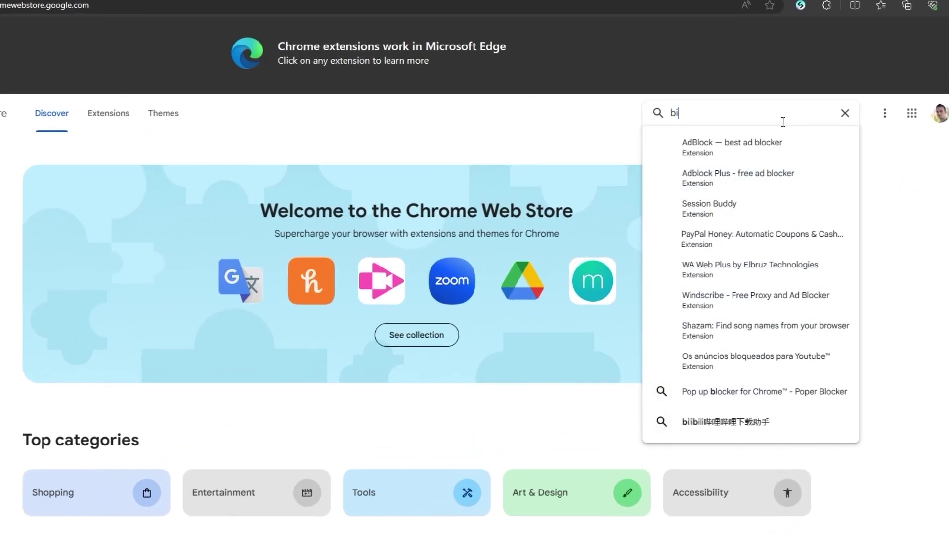
{"action": "type", "text": "tget cop"}
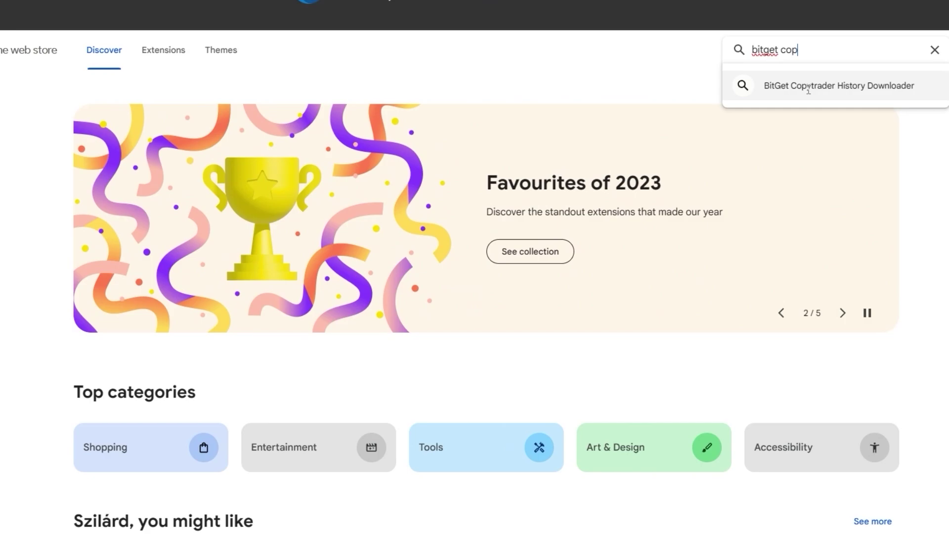
{"action": "left_click", "coordinate": [808, 86]}
{"action": "left_click", "coordinate": [721, 186]}
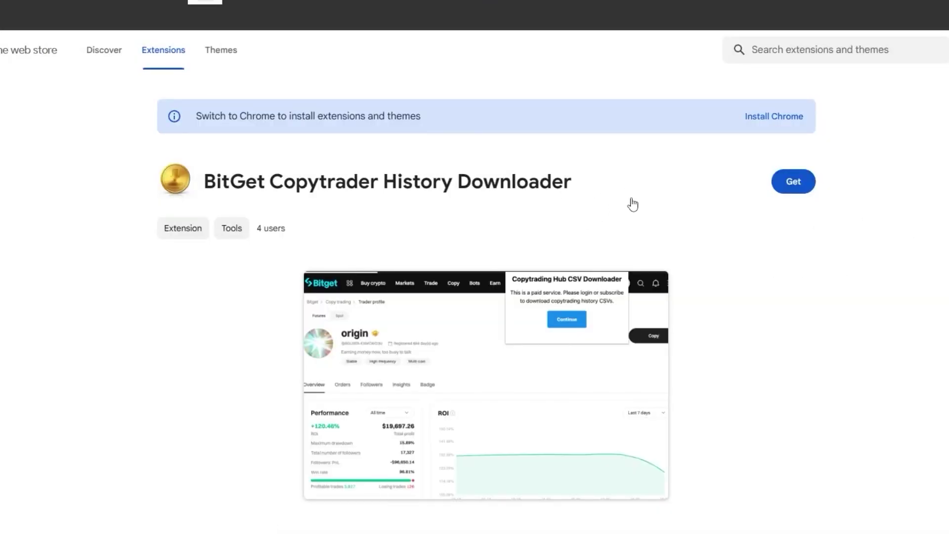
{"action": "scroll", "coordinate": [632, 204], "scroll_direction": "down", "scroll_amount": 1}
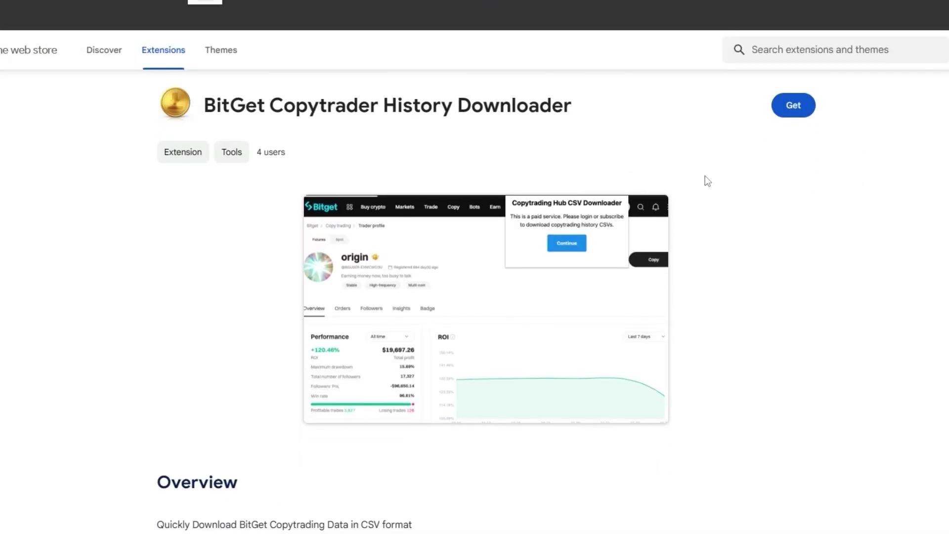
Step: Add the BitGet Copytrader History Downloader to the browser and view the installed extensions list
{"action": "left_click", "coordinate": [793, 106]}
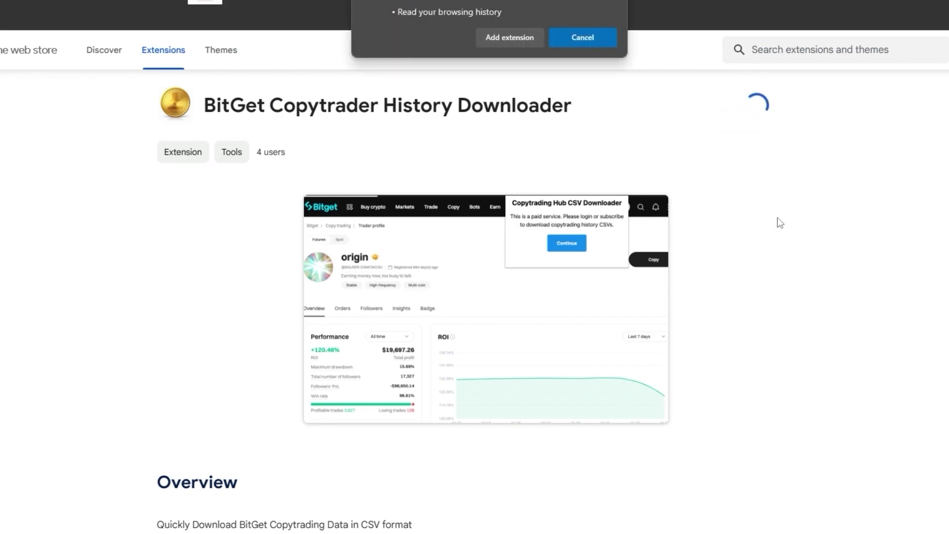
{"action": "left_click", "coordinate": [522, 39]}
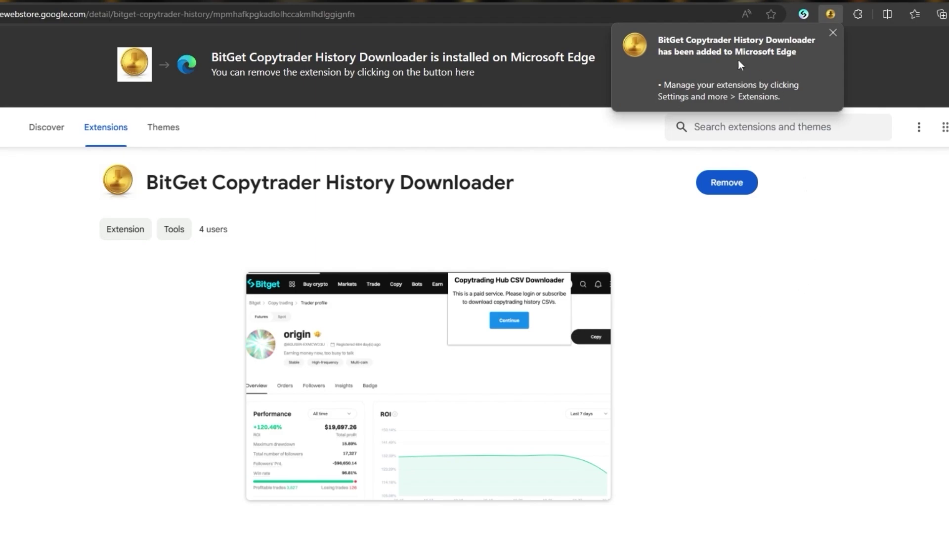
{"action": "left_click", "coordinate": [832, 32]}
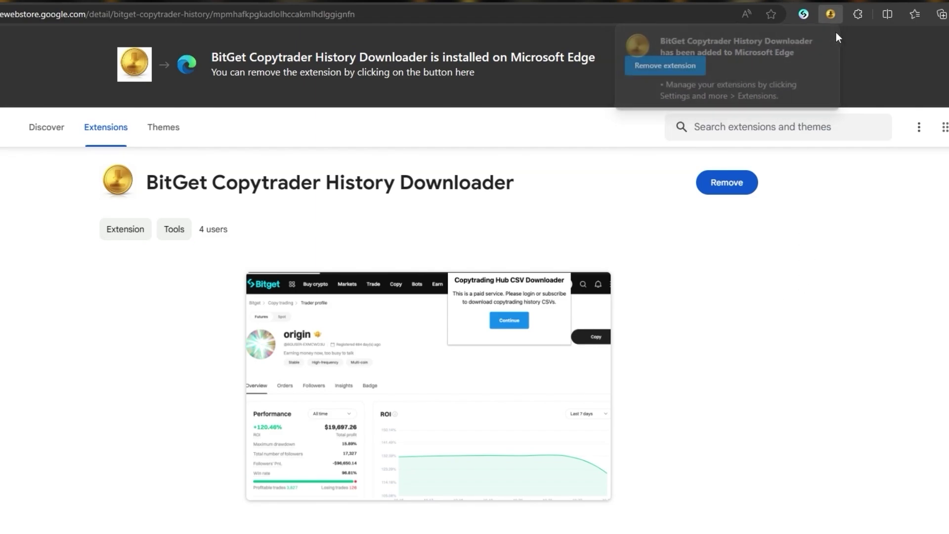
{"action": "left_click", "coordinate": [858, 14]}
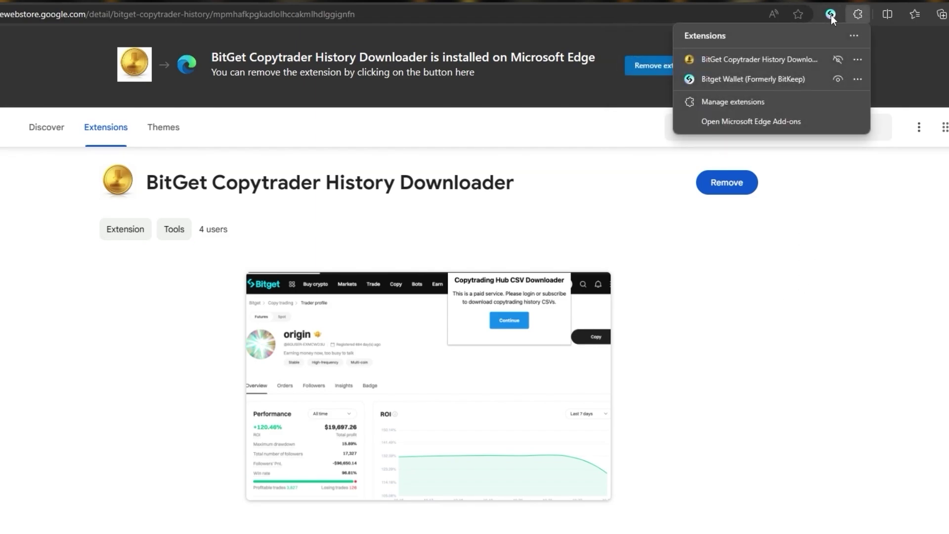
Step: Pin the BitGet downloader to the toolbar and go to Bitget's Futures Copy Trading page
{"action": "left_click", "coordinate": [835, 60]}
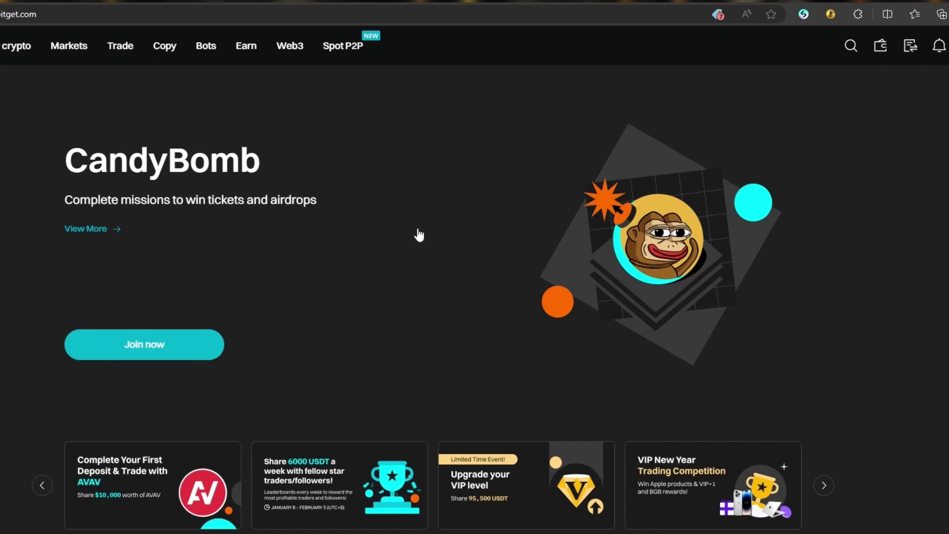
{"action": "mouse_move", "coordinate": [165, 45]}
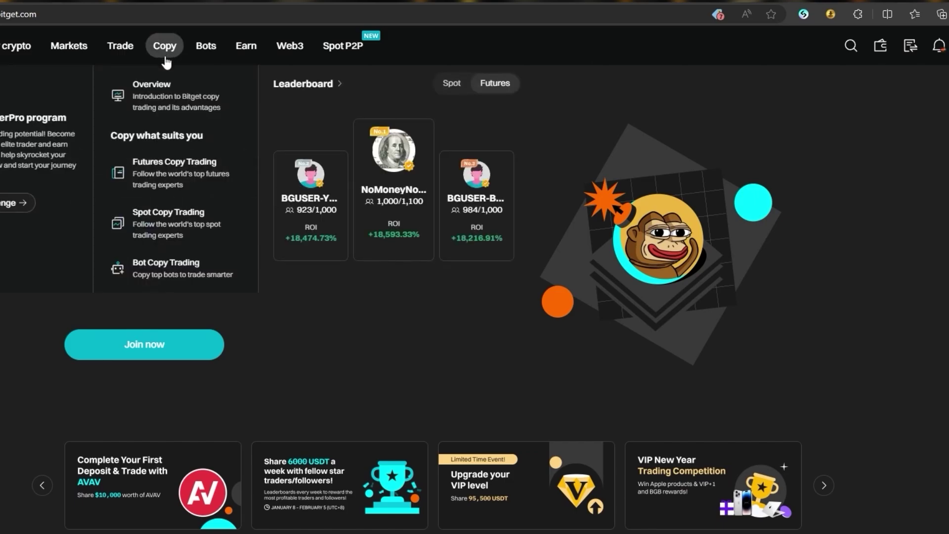
{"action": "left_click", "coordinate": [175, 162]}
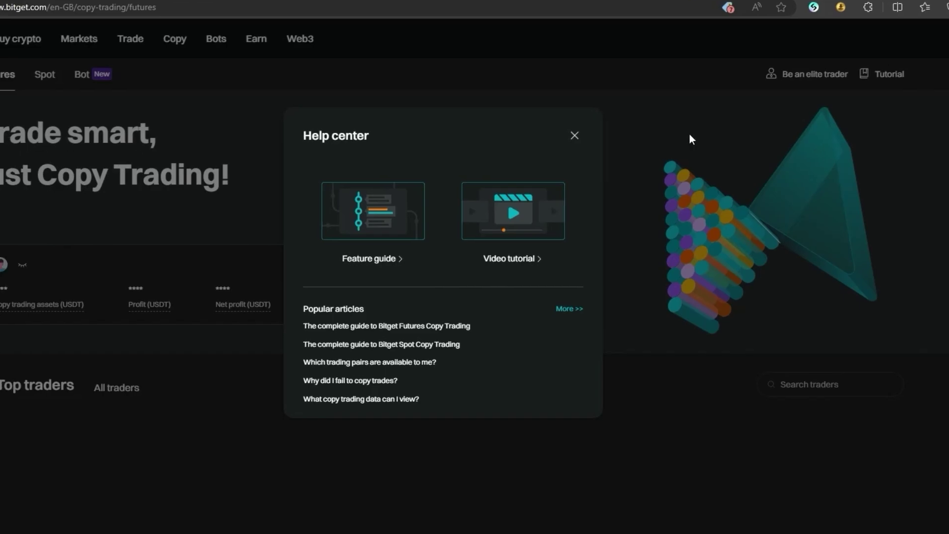
{"action": "left_click", "coordinate": [574, 134]}
{"action": "scroll", "coordinate": [474, 267], "scroll_direction": "down", "scroll_amount": 3}
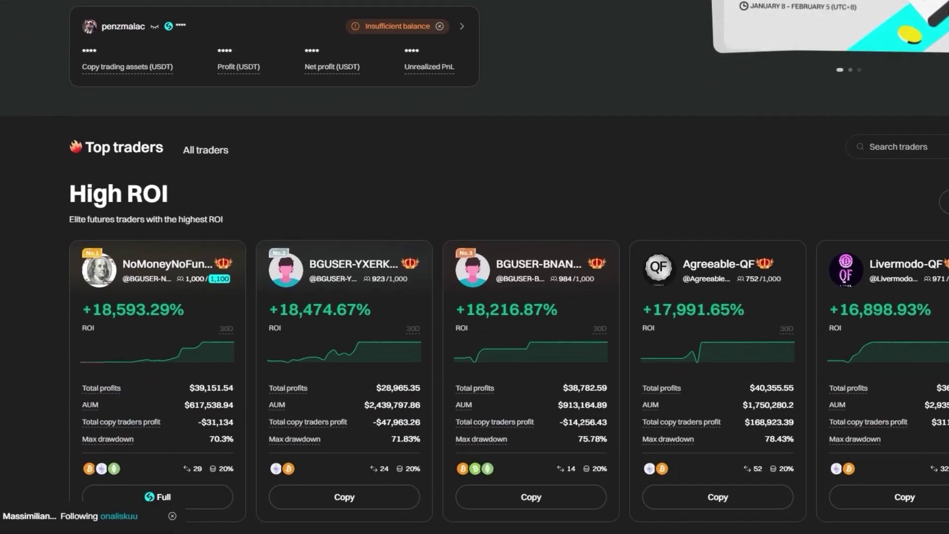
{"action": "scroll", "coordinate": [474, 266], "scroll_direction": "down", "scroll_amount": 1}
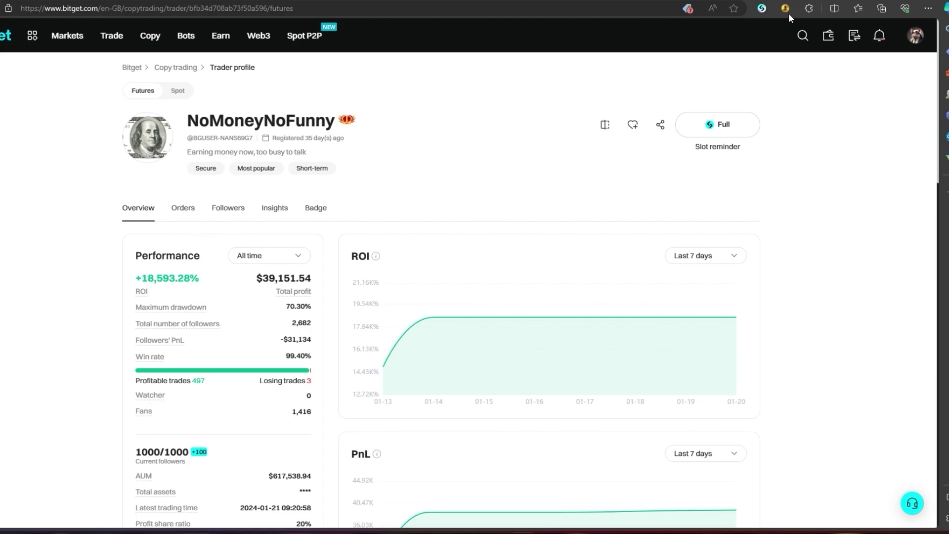
Step: Accept the downloader extension's terms of service and continue to the paid service
{"action": "left_click", "coordinate": [784, 10]}
{"action": "left_click", "coordinate": [693, 157]}
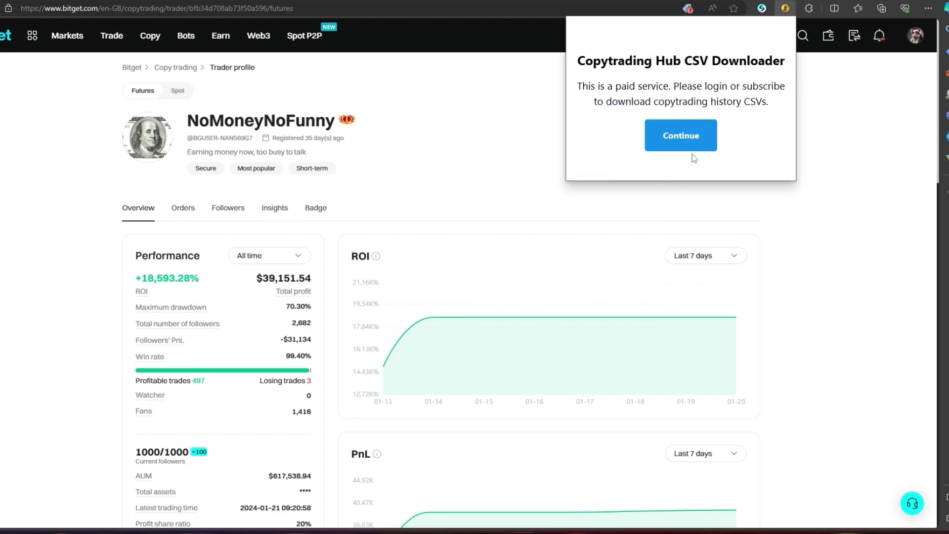
{"action": "left_click", "coordinate": [698, 148]}
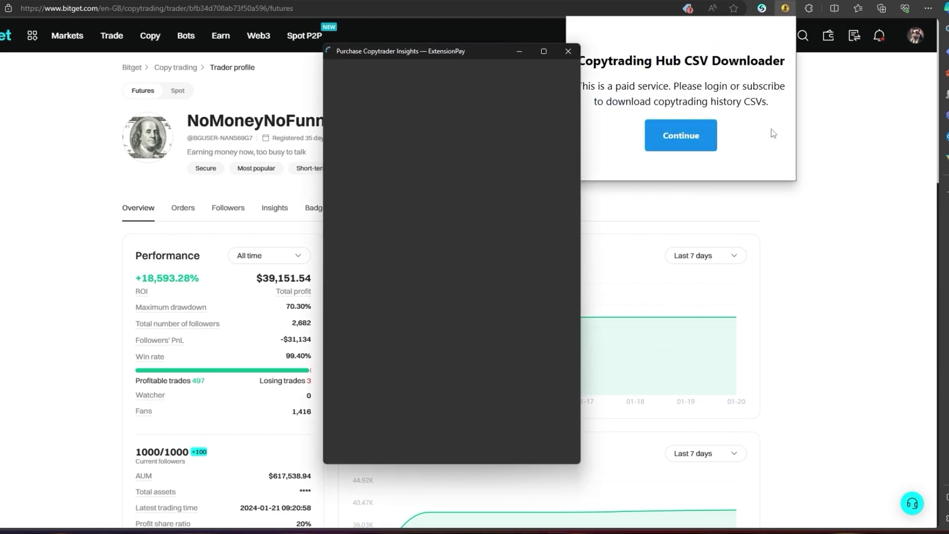
Step: Log in with the saved email, then download and open NoMoneyNoFunny's trades CSV
{"action": "left_click", "coordinate": [443, 206]}
{"action": "key", "text": "Down"}
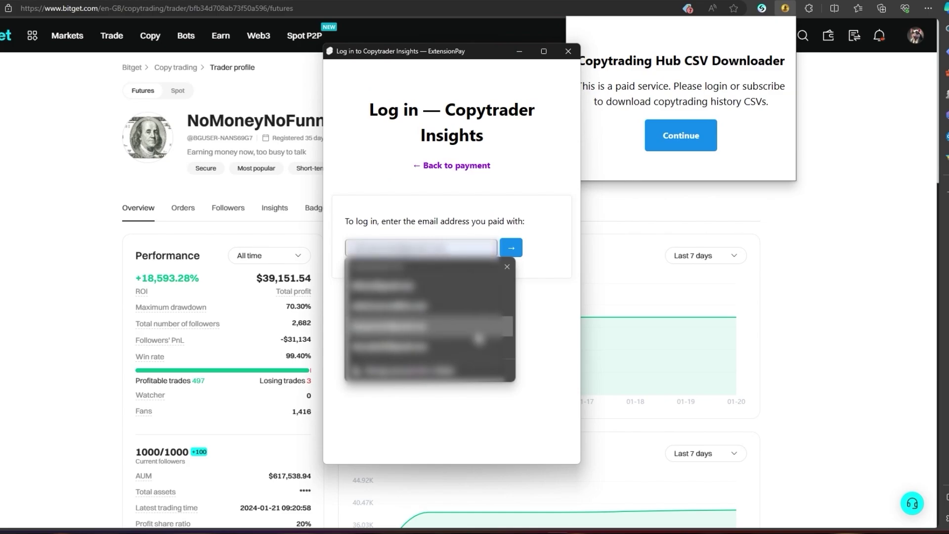
{"action": "key", "text": "Return"}
{"action": "key", "text": "Return"}
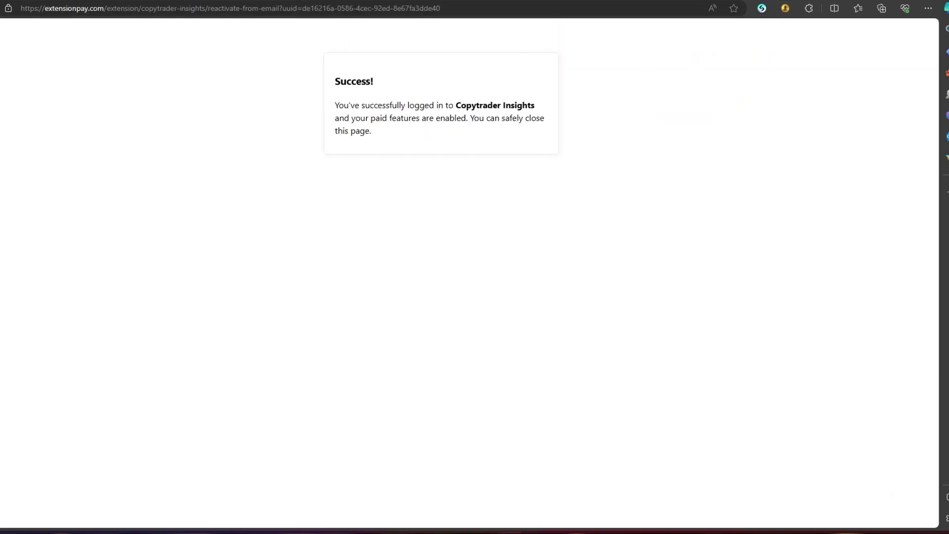
{"action": "left_click", "coordinate": [785, 9]}
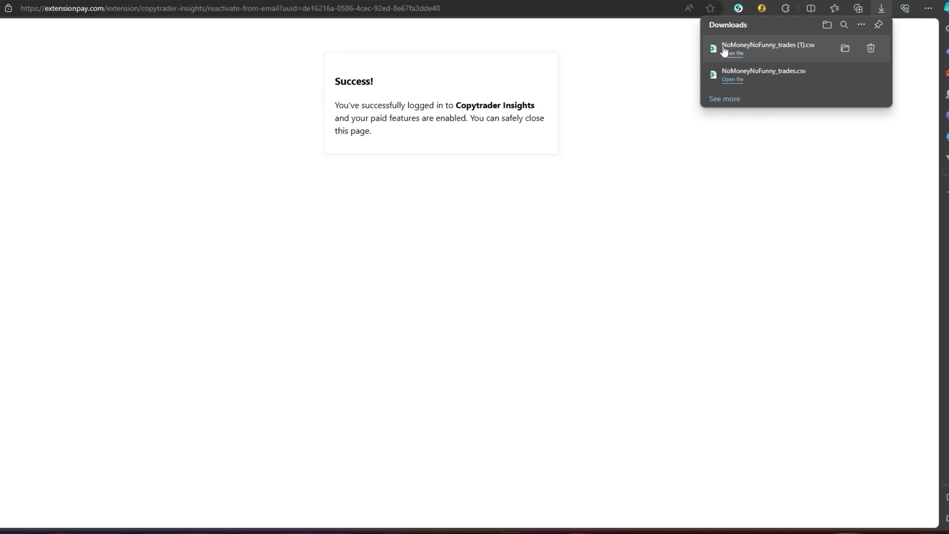
{"action": "left_click", "coordinate": [732, 54]}
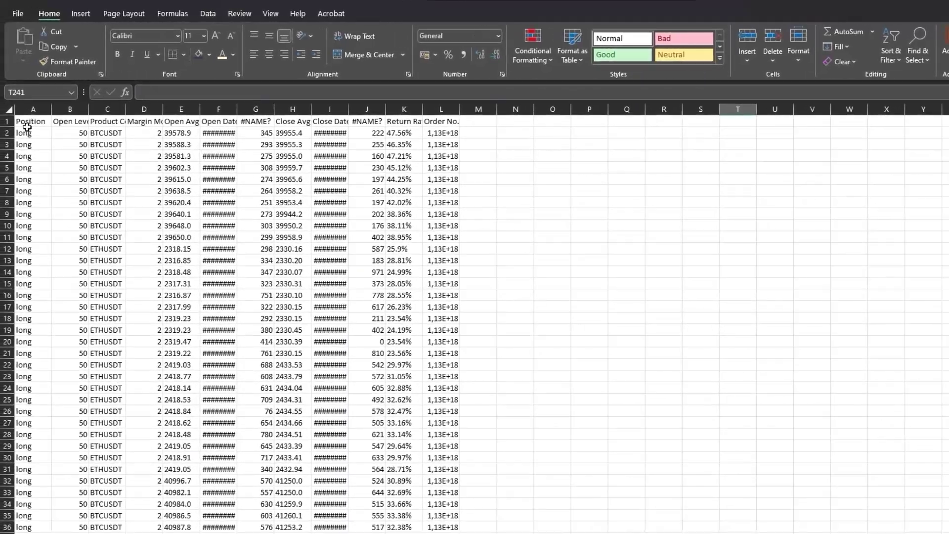
Step: Auto-fit every column of the trades CSV to its contents
{"action": "left_click", "coordinate": [8, 110]}
{"action": "double_click", "coordinate": [51, 109]}
{"action": "left_click", "coordinate": [380, 225]}
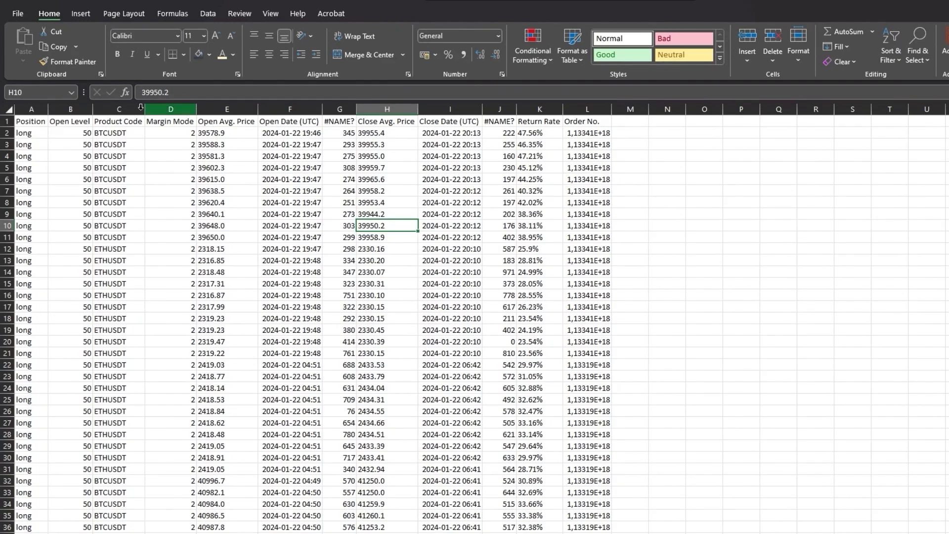
{"action": "scroll", "coordinate": [474, 323], "scroll_direction": "down", "scroll_amount": 15}
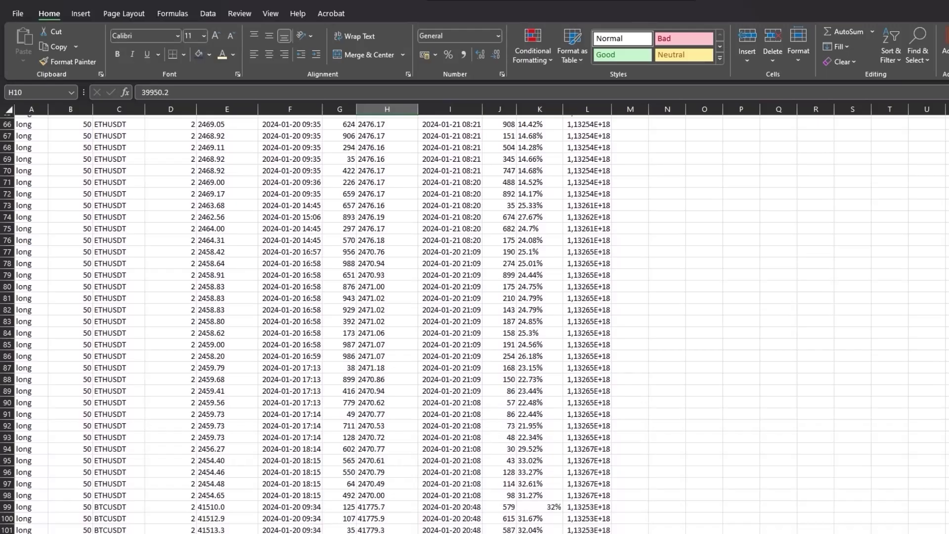
{"action": "scroll", "coordinate": [475, 324], "scroll_direction": "down", "scroll_amount": 20}
{"action": "scroll", "coordinate": [475, 324], "scroll_direction": "down", "scroll_amount": 20}
{"action": "scroll", "coordinate": [475, 324], "scroll_direction": "up", "scroll_amount": 20}
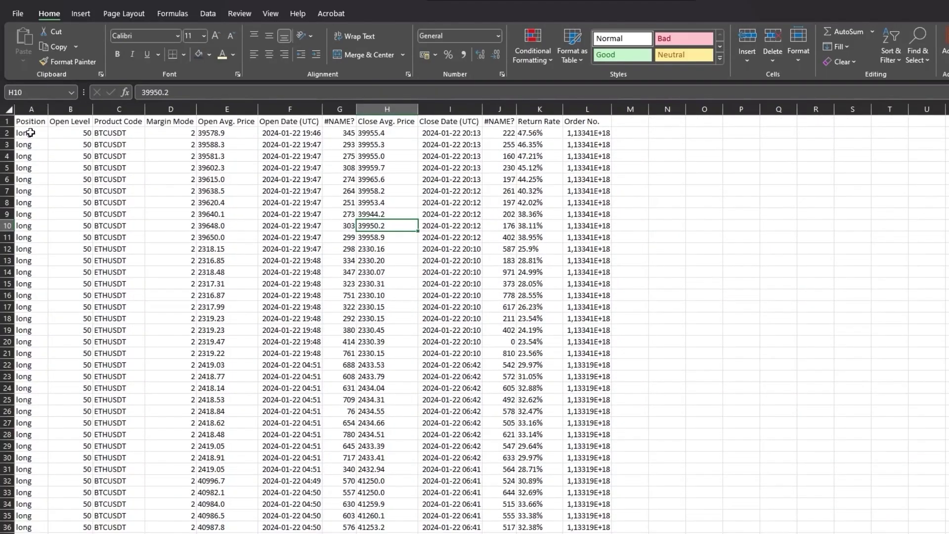
Step: Copy all trade rows from row 2 down to the last trade, excluding headers
{"action": "left_click_drag", "start_coordinate": [34, 133], "coordinate": [593, 132]}
{"action": "key", "text": "ctrl+shift+Down"}
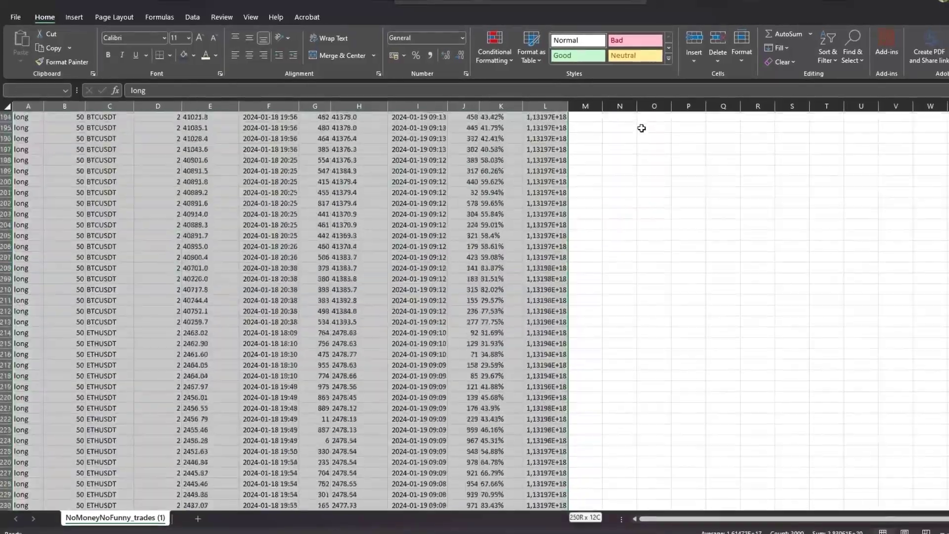
{"action": "key", "text": "ctrl+c"}
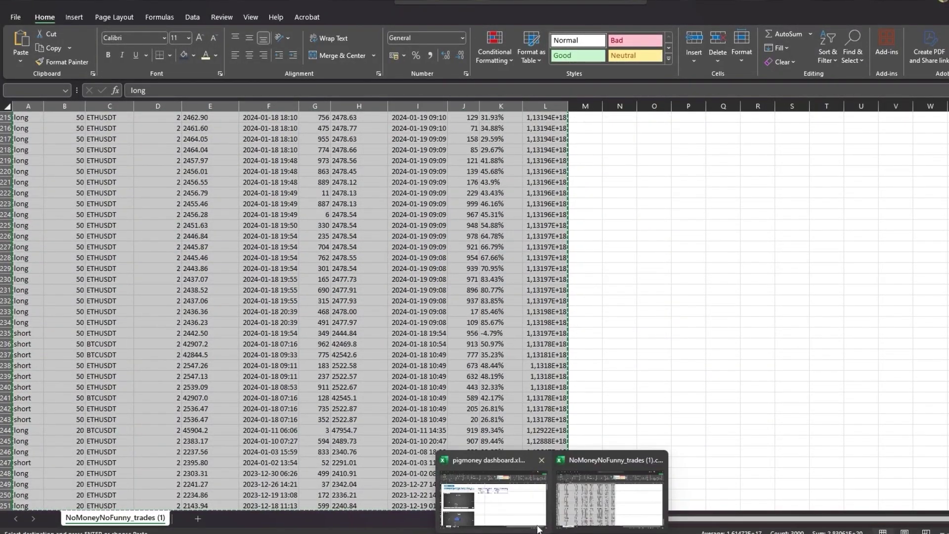
Step: Paste the trade rows into A2 of the pigmoney workbook's PASTE DATA HERE sheet
{"action": "left_click", "coordinate": [489, 497]}
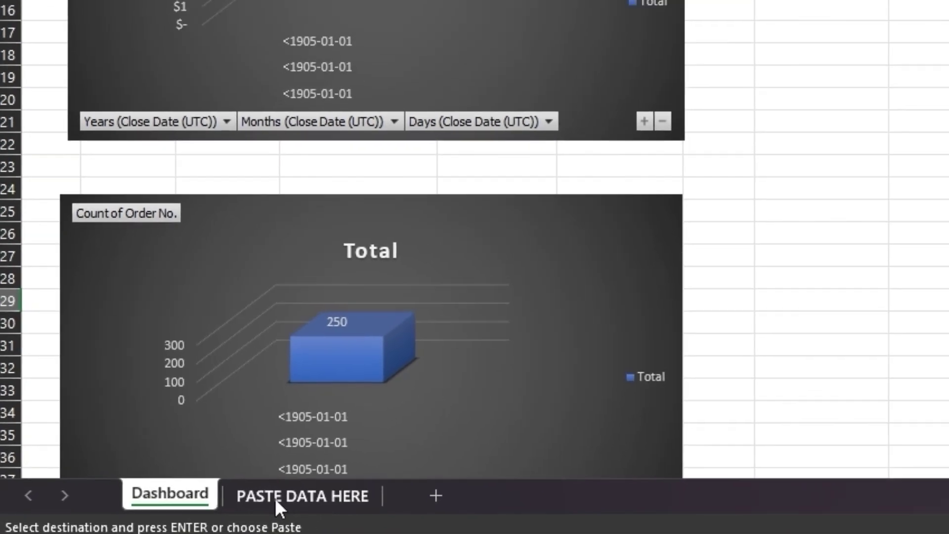
{"action": "left_click", "coordinate": [311, 492]}
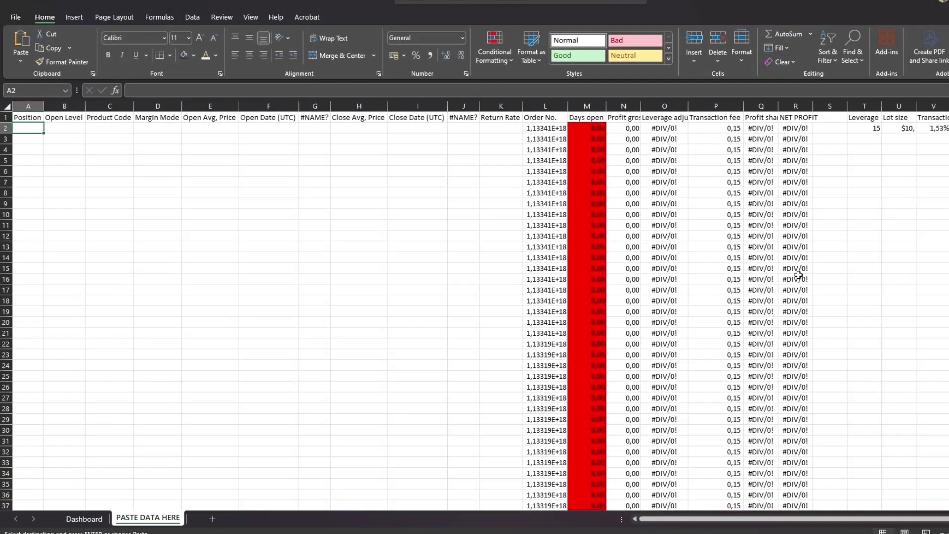
{"action": "key", "text": "ctrl+v"}
{"action": "left_click", "coordinate": [930, 338]}
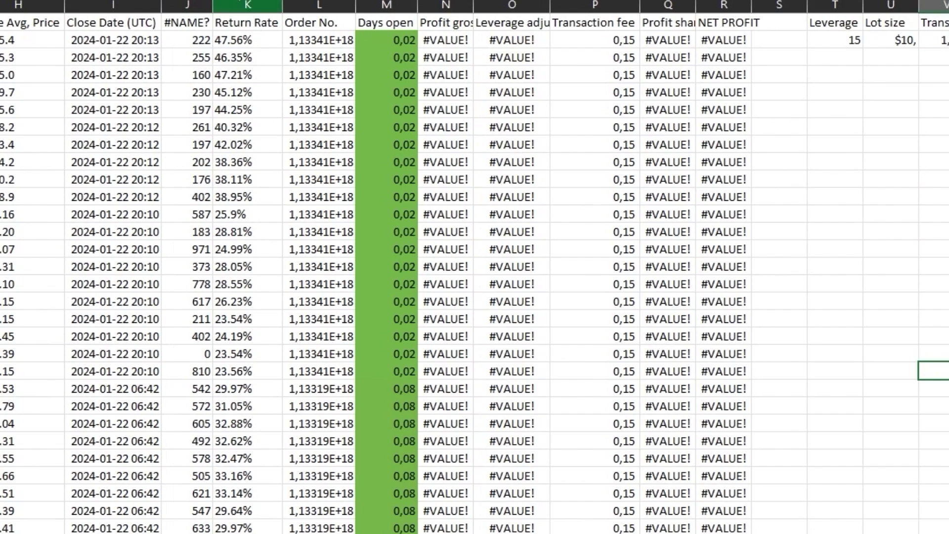
Step: Replace every '.' with ',' in the Return Rate column (K)
{"action": "left_click", "coordinate": [248, 6]}
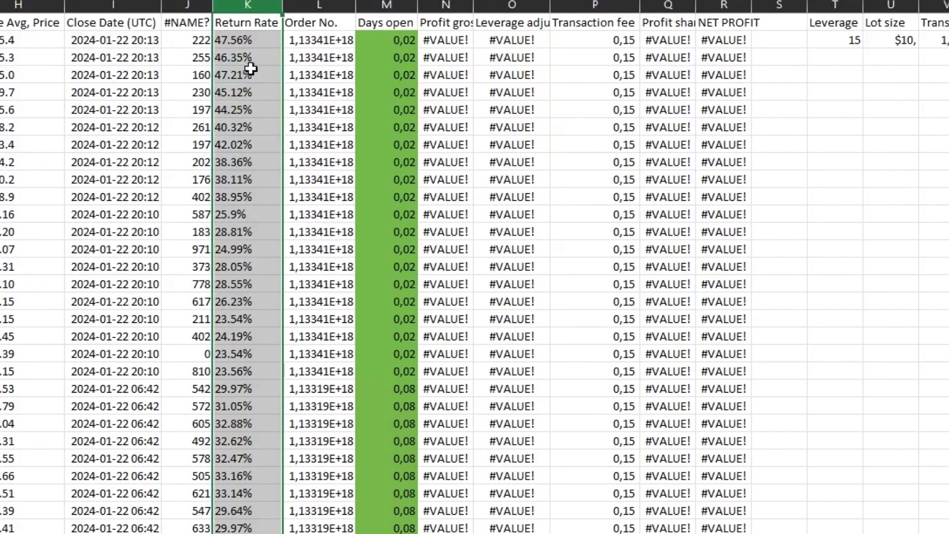
{"action": "key", "text": "ctrl+f"}
{"action": "left_click", "coordinate": [301, 330]}
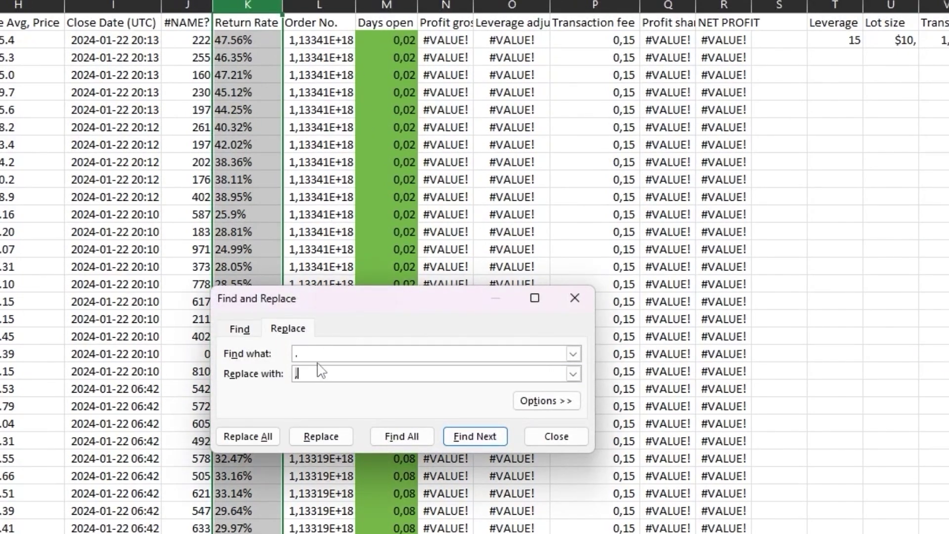
{"action": "type", "text": ",."}
{"action": "left_click", "coordinate": [364, 375]}
{"action": "key", "text": "BackSpace"}
{"action": "type", "text": ","}
{"action": "left_click", "coordinate": [251, 435]}
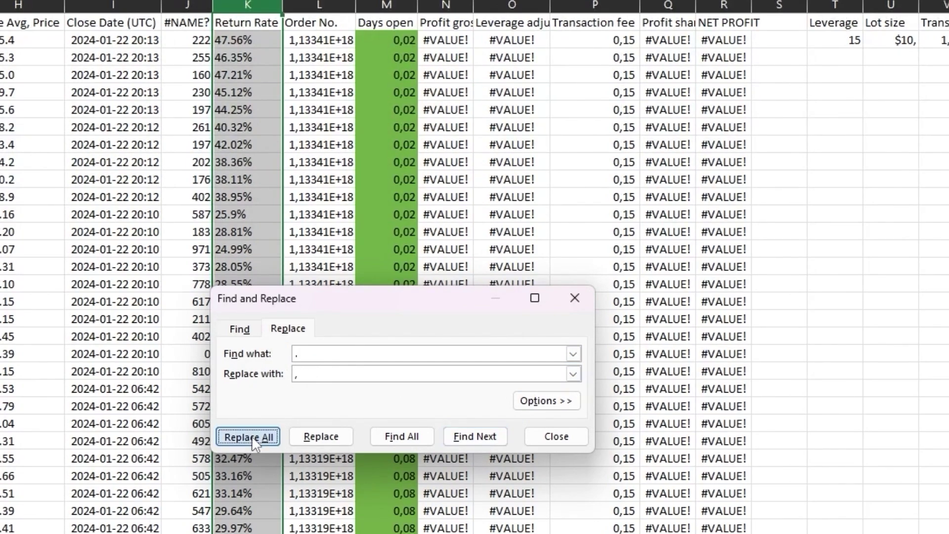
{"action": "left_click", "coordinate": [251, 434]}
{"action": "left_click", "coordinate": [291, 312]}
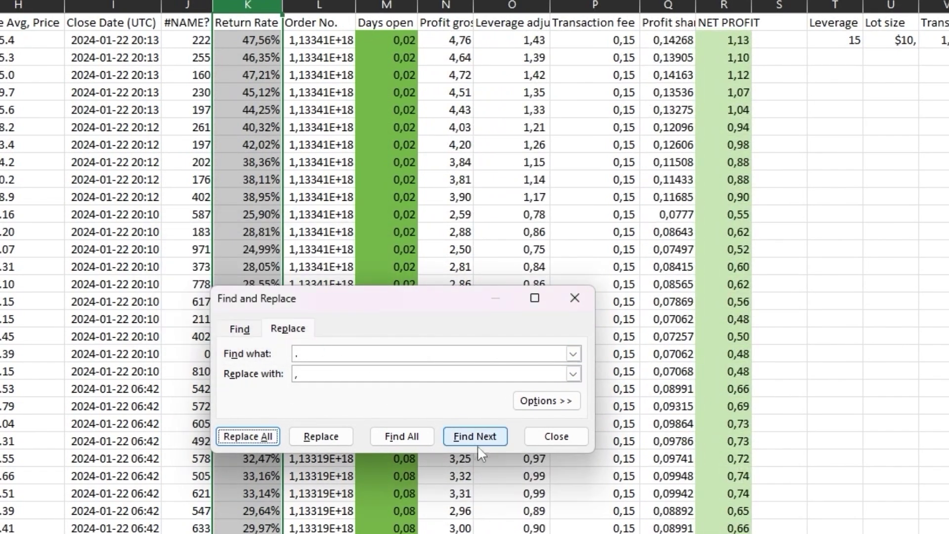
{"action": "left_click", "coordinate": [549, 438]}
Step: Check row 3's gross profit, leverage, fee, profit share and NET PROFIT values
{"action": "left_click", "coordinate": [454, 58]}
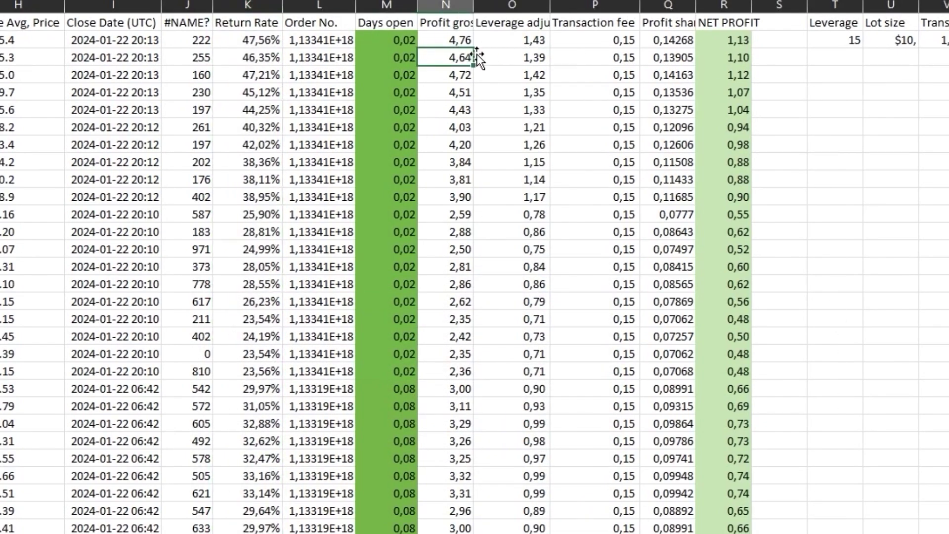
{"action": "left_click", "coordinate": [519, 58]}
{"action": "left_click", "coordinate": [617, 65]}
{"action": "left_click", "coordinate": [671, 58]}
{"action": "left_click", "coordinate": [738, 58]}
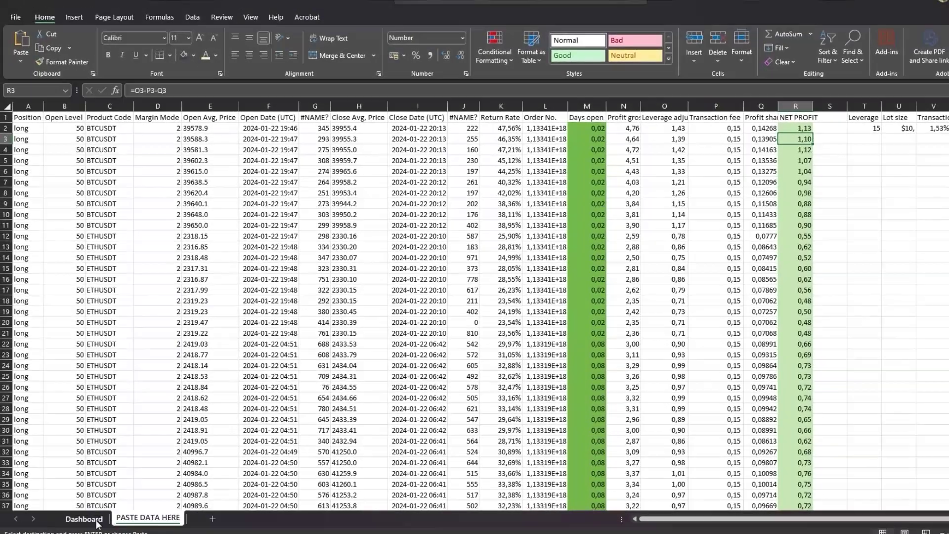
Step: Refresh the net profit and order count pivot tables on the Dashboard sheet
{"action": "left_click", "coordinate": [84, 518]}
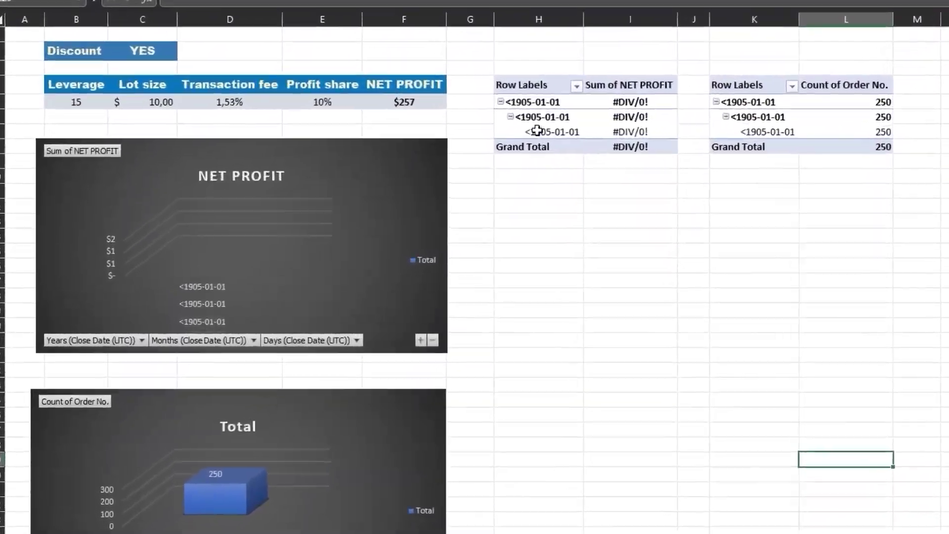
{"action": "right_click", "coordinate": [407, 166]}
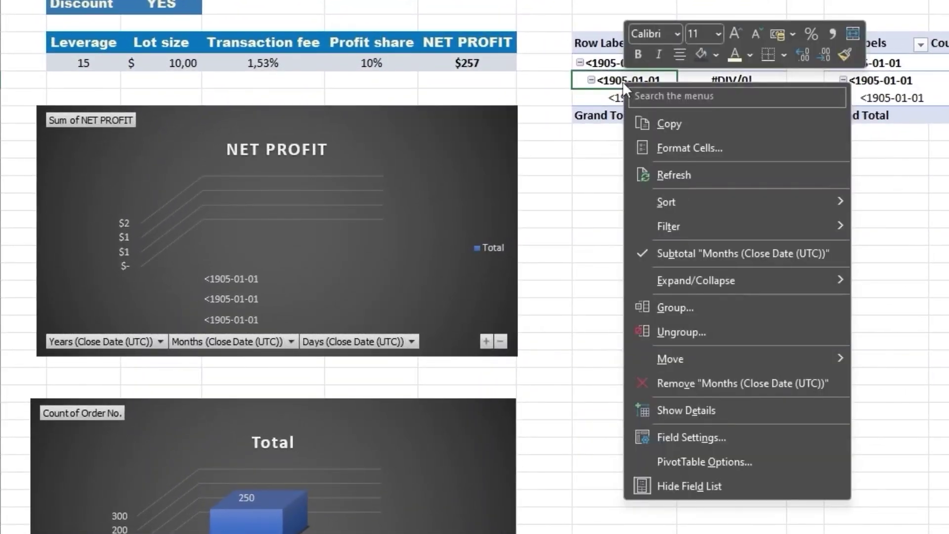
{"action": "left_click", "coordinate": [738, 175]}
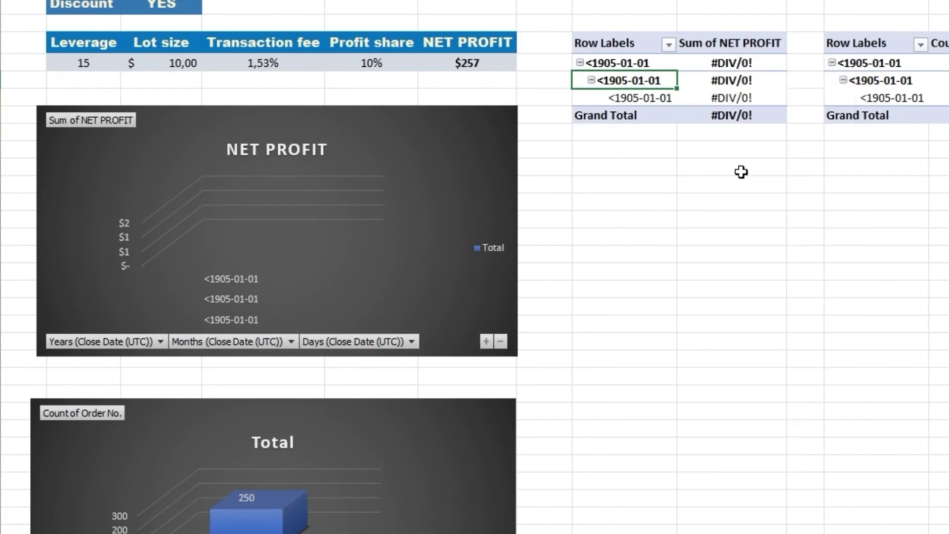
{"action": "right_click", "coordinate": [919, 80]}
{"action": "left_click", "coordinate": [935, 172]}
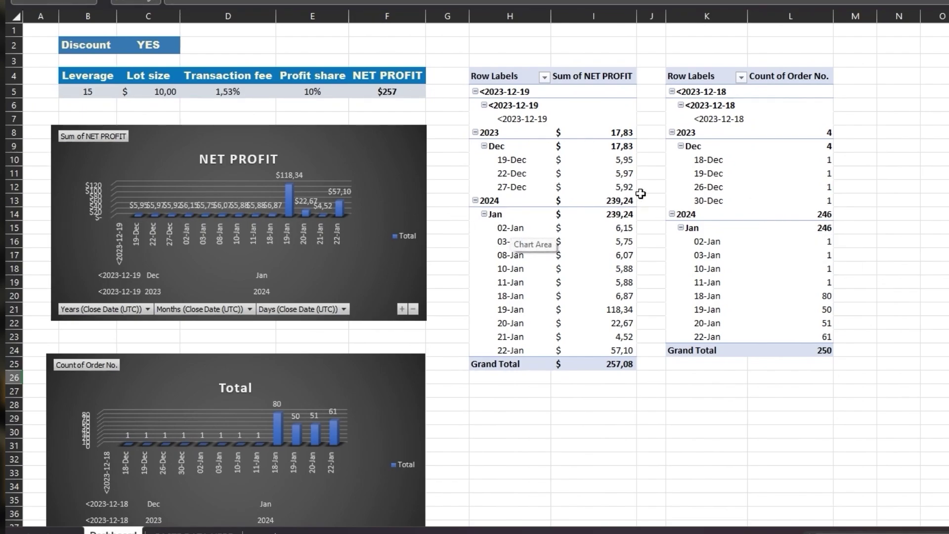
Step: Collapse the Dec, Jan, <2023-12-19 and <2023-12-18 date groups in the pivot tables
{"action": "left_click", "coordinate": [484, 146]}
{"action": "left_click", "coordinate": [483, 172]}
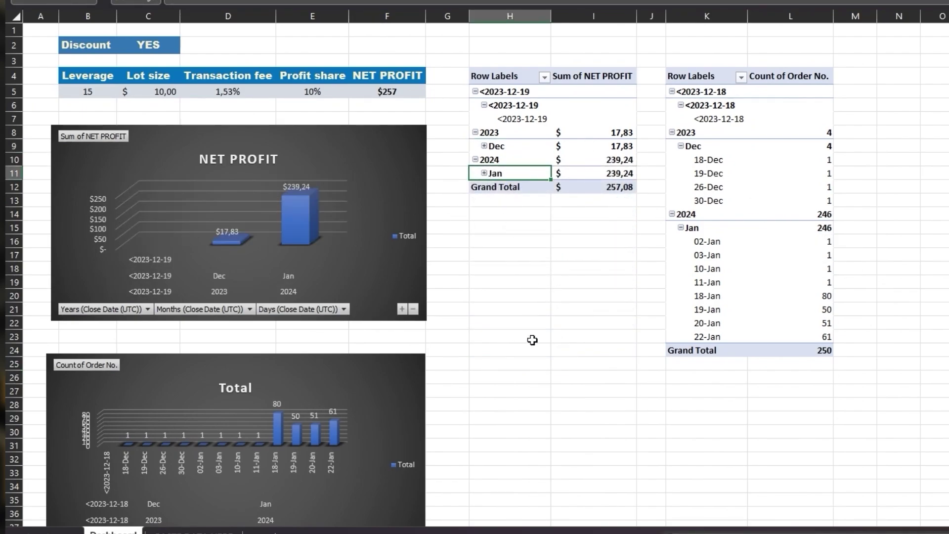
{"action": "left_click", "coordinate": [483, 105]}
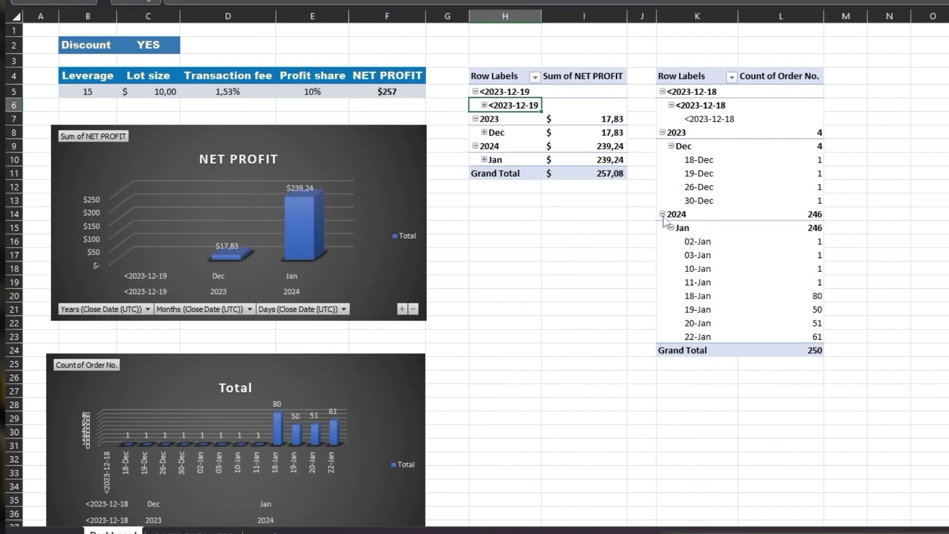
{"action": "left_click", "coordinate": [662, 90]}
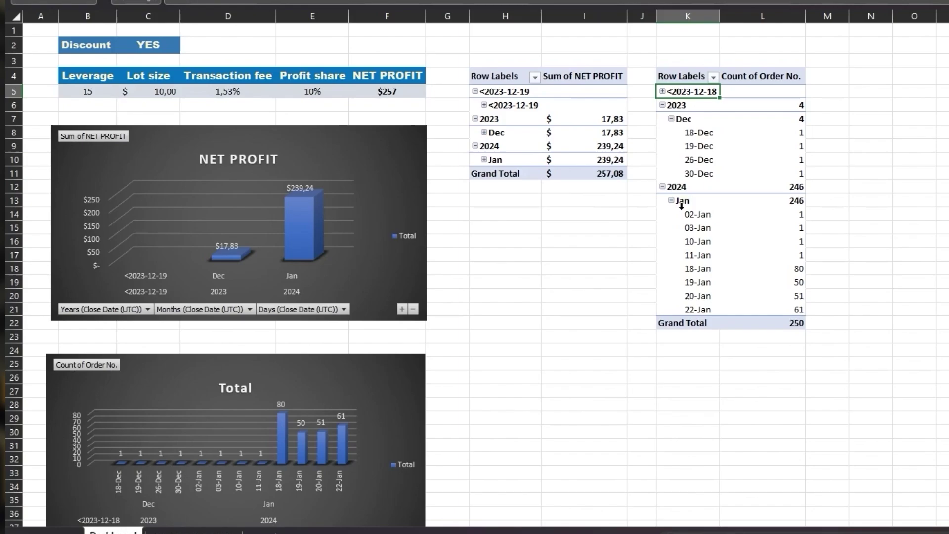
{"action": "scroll", "coordinate": [591, 325], "scroll_direction": "down", "scroll_amount": 3}
{"action": "scroll", "coordinate": [591, 325], "scroll_direction": "up", "scroll_amount": 2}
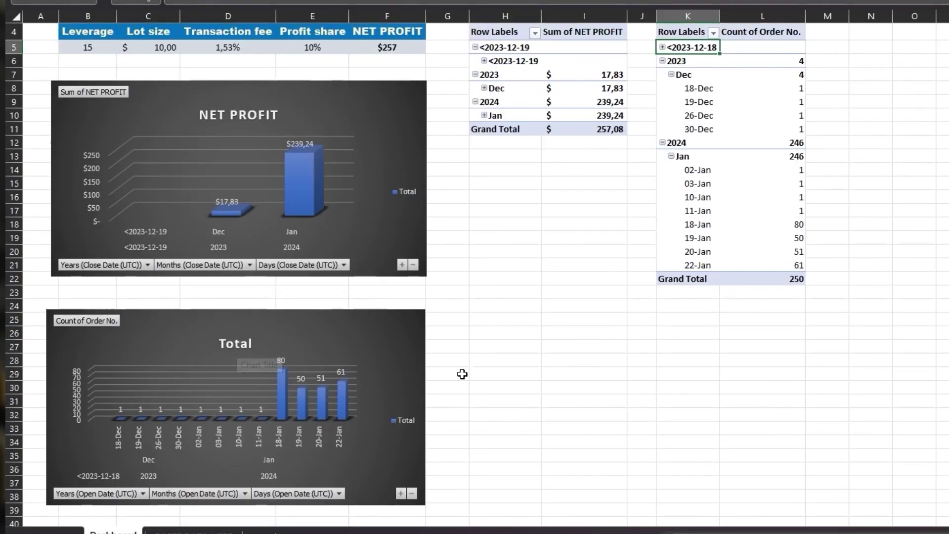
{"action": "scroll", "coordinate": [853, 420], "scroll_direction": "up", "scroll_amount": 1}
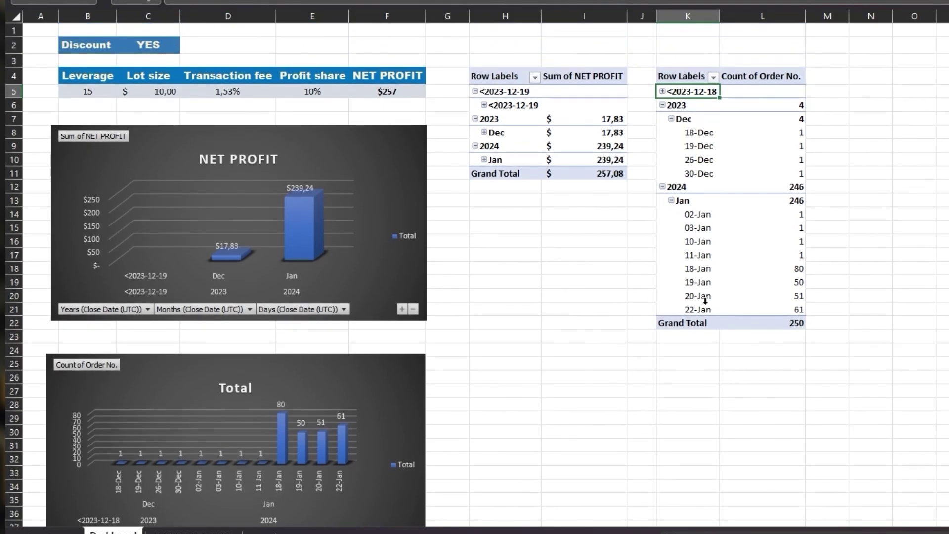
Step: Set Discount to NO in the C2 dropdown
{"action": "left_click", "coordinate": [144, 44]}
{"action": "left_click", "coordinate": [186, 47]}
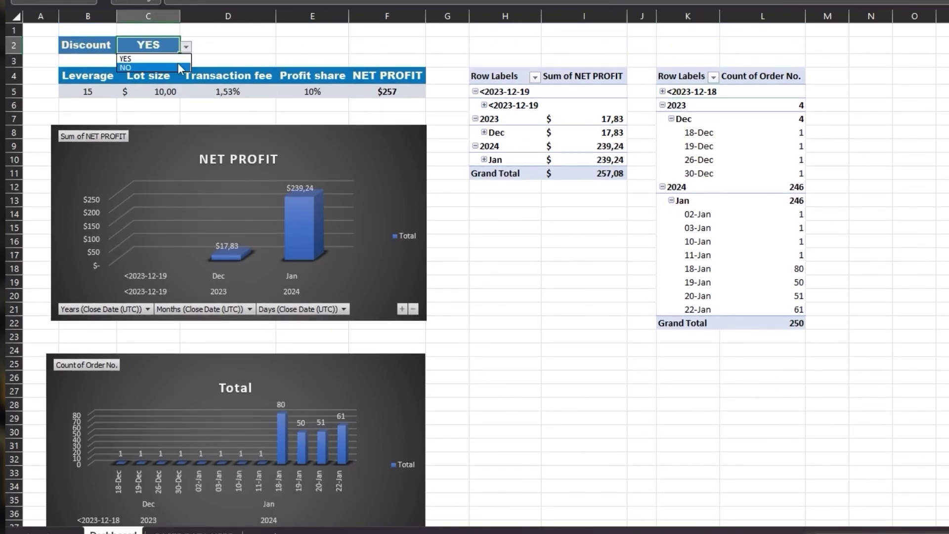
{"action": "left_click", "coordinate": [178, 69]}
{"action": "left_click", "coordinate": [658, 366]}
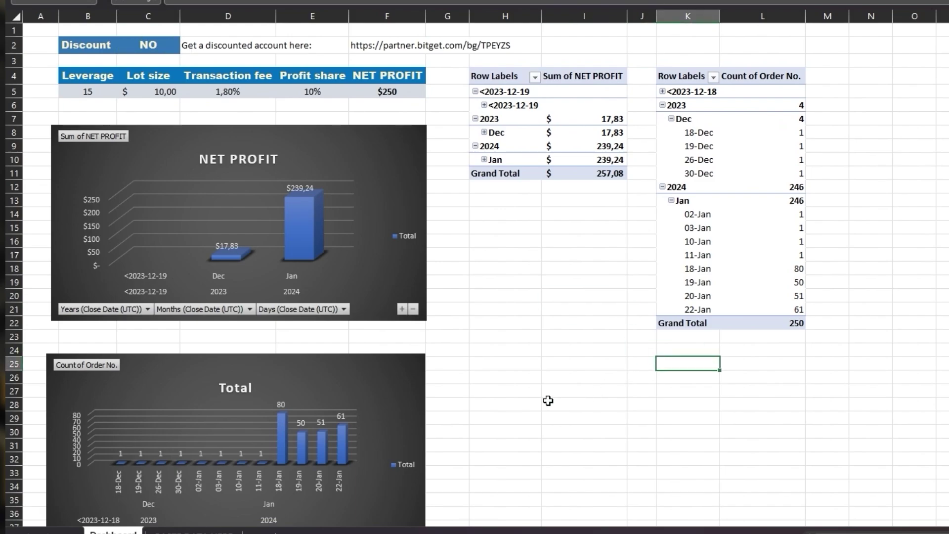
Step: Set Leverage to 50 and refresh the net profit pivot table
{"action": "left_click", "coordinate": [102, 92]}
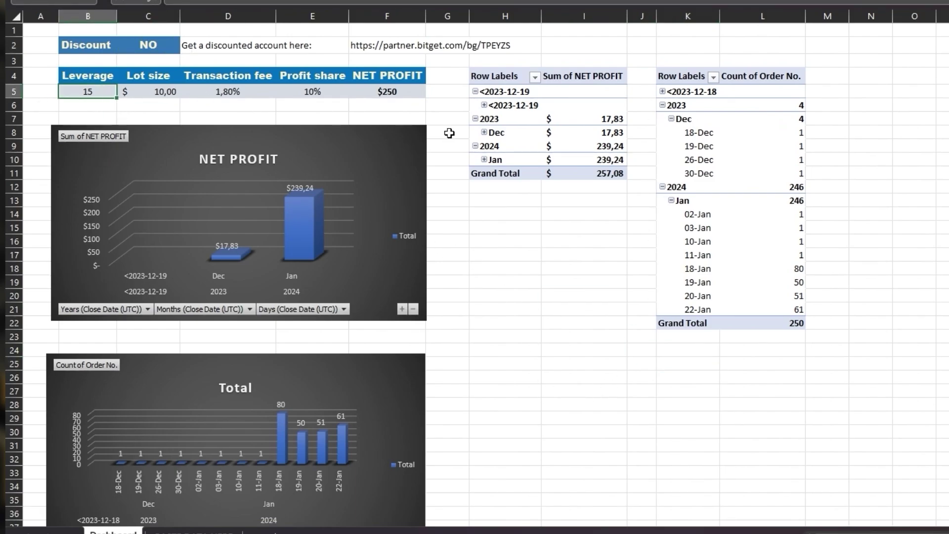
{"action": "type", "text": "50"}
{"action": "key", "text": "Return"}
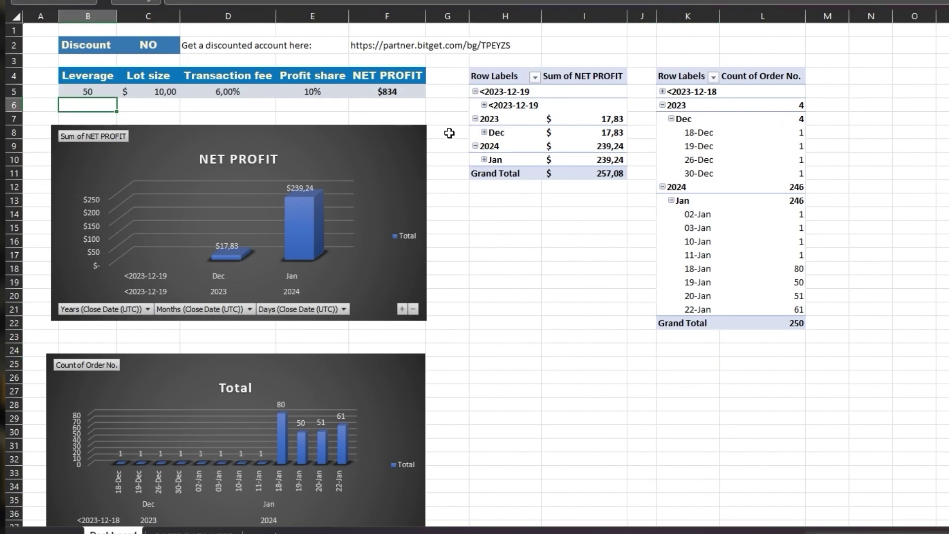
{"action": "right_click", "coordinate": [568, 133]}
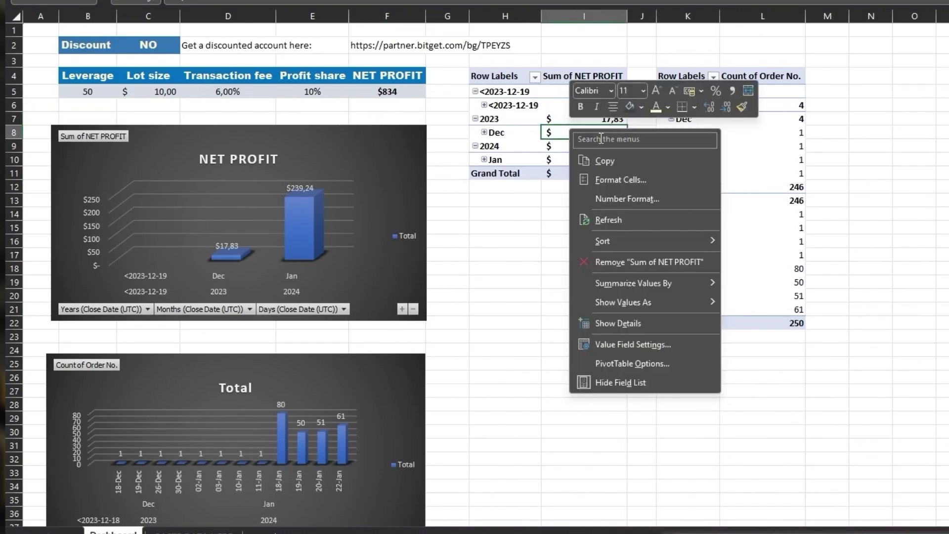
{"action": "left_click", "coordinate": [608, 219]}
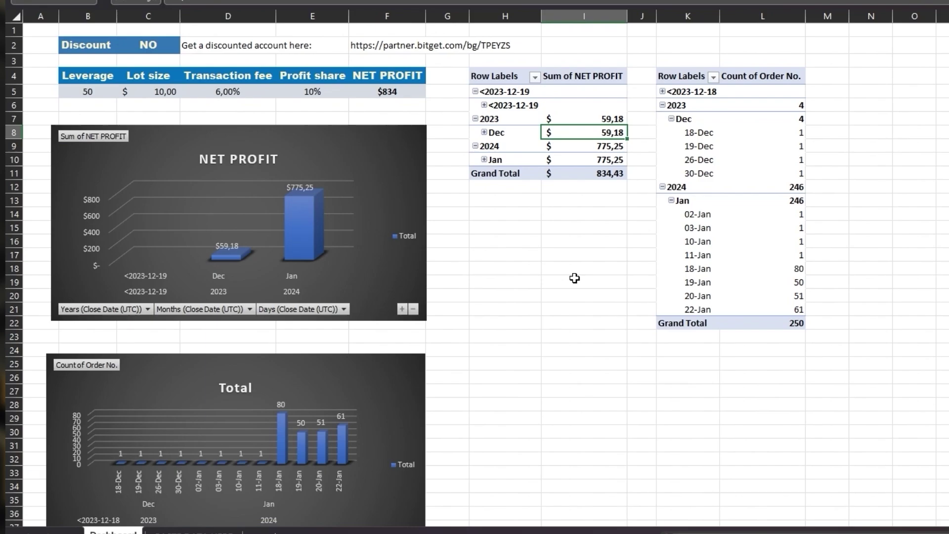
Step: Change Leverage to 10 and refresh the net profit pivot table again
{"action": "left_click", "coordinate": [103, 92]}
{"action": "type", "text": "10"}
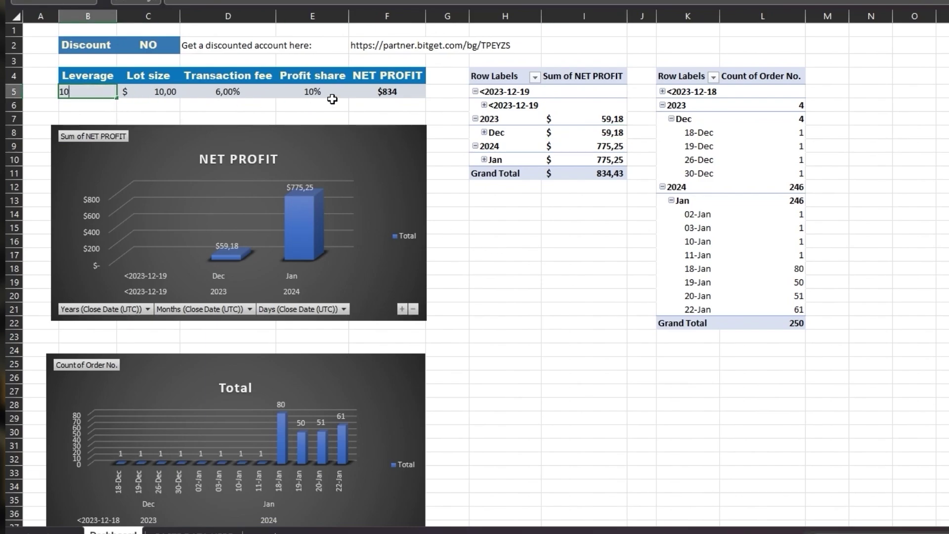
{"action": "key", "text": "Return"}
{"action": "right_click", "coordinate": [561, 147]}
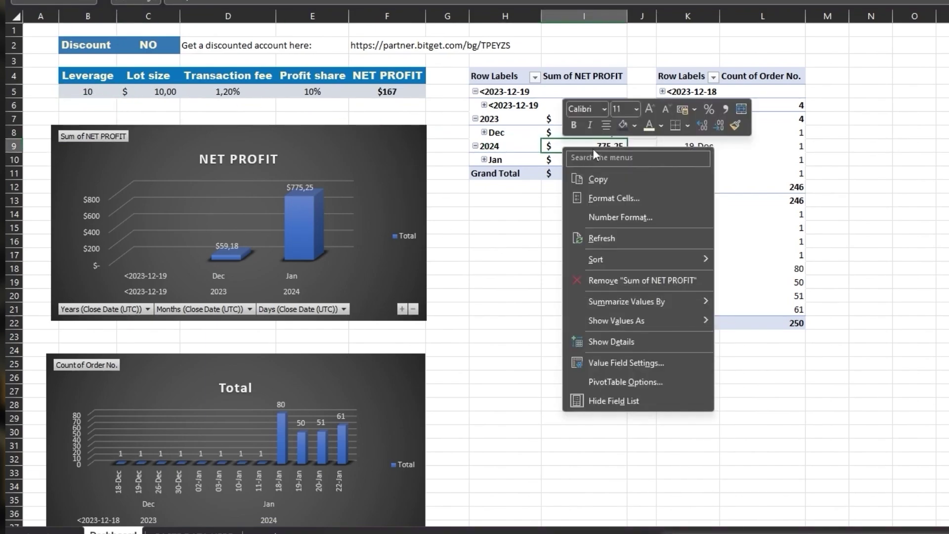
{"action": "left_click", "coordinate": [616, 240]}
{"action": "left_click", "coordinate": [549, 342]}
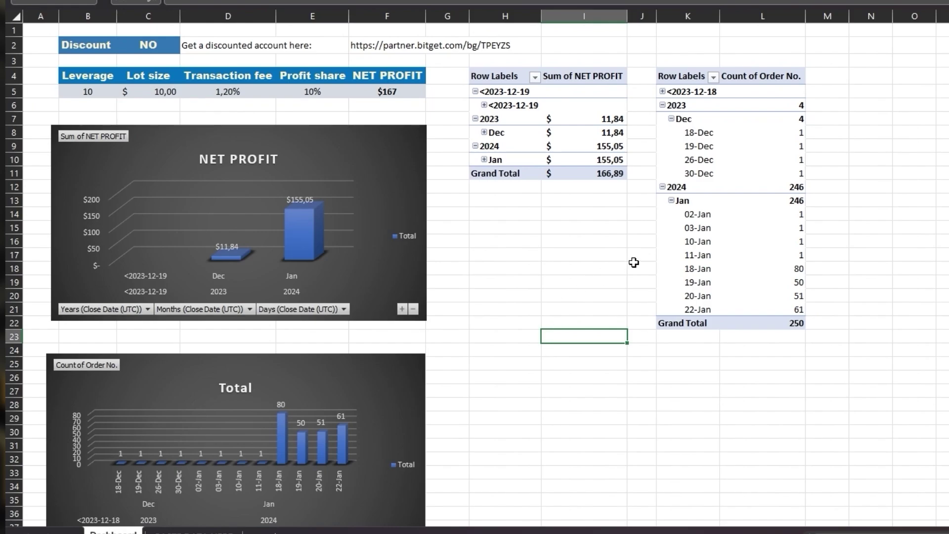